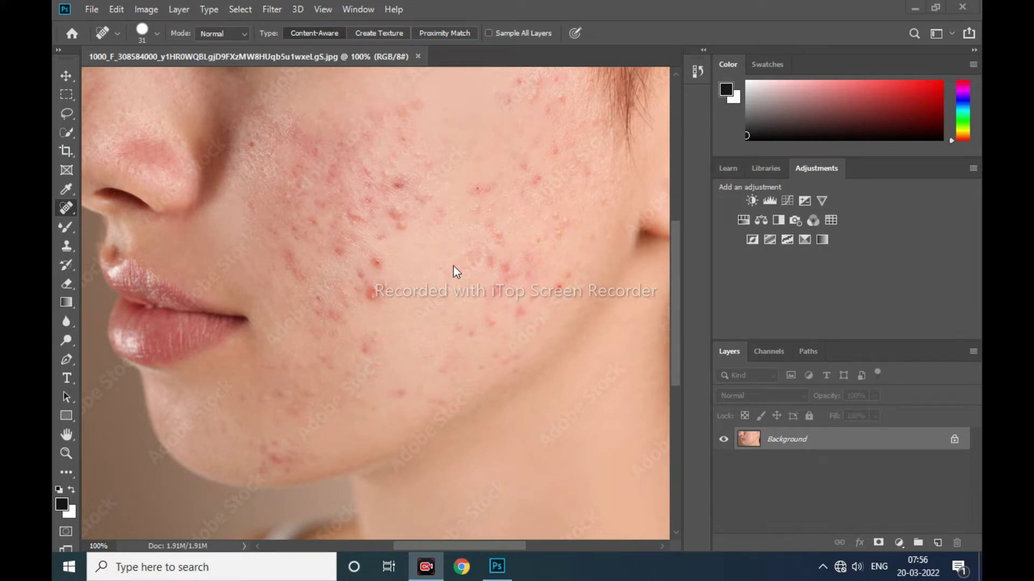
- Heal the seven red blemishes on the upper cheek just below the hairline
{"action": "scroll", "coordinate": [524, 271], "scroll_direction": "up", "scroll_amount": 1}
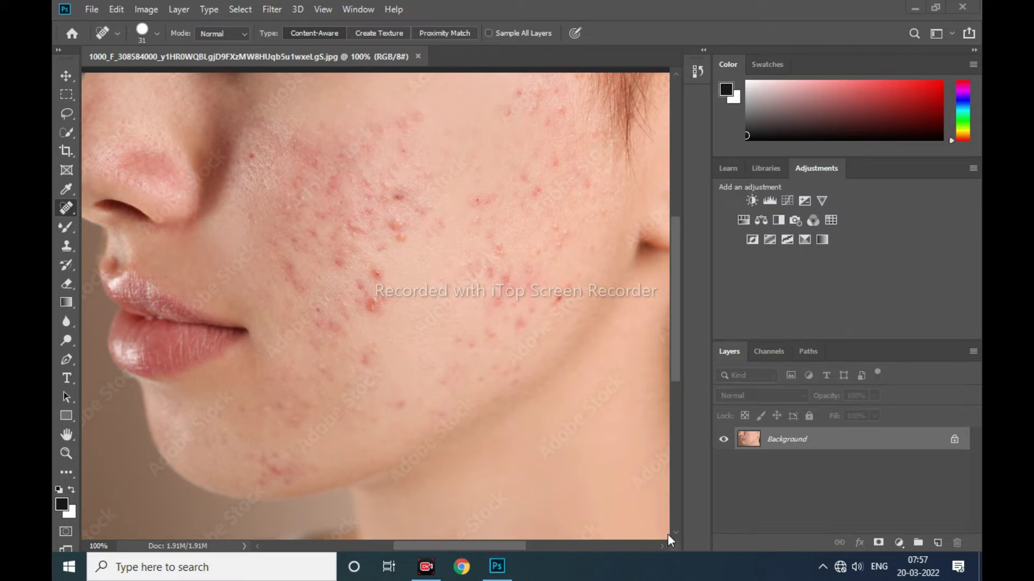
{"action": "left_click_drag", "start_coordinate": [149, 284], "coordinate": [79, 213]}
{"action": "left_click", "coordinate": [69, 213]}
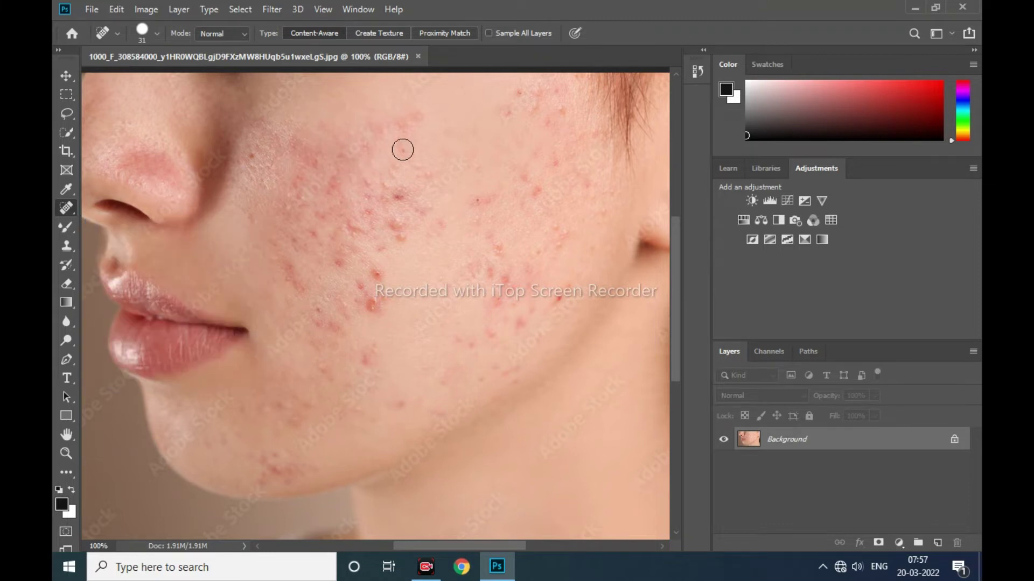
{"action": "left_click", "coordinate": [504, 113]}
{"action": "left_click", "coordinate": [515, 89]}
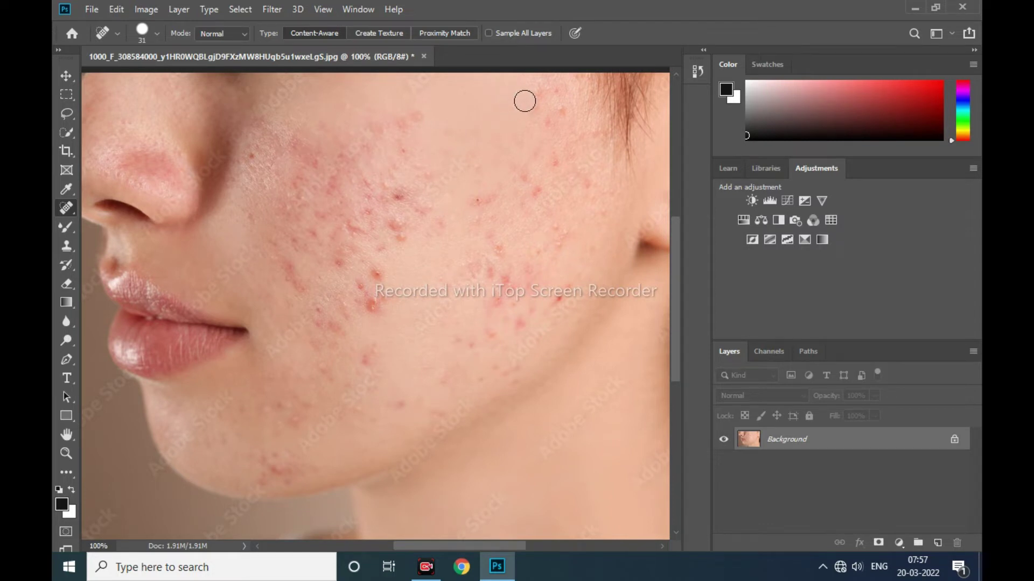
{"action": "left_click", "coordinate": [530, 103]}
{"action": "left_click", "coordinate": [554, 93]}
{"action": "left_click", "coordinate": [536, 91]}
{"action": "left_click", "coordinate": [561, 108]}
{"action": "left_click", "coordinate": [545, 122]}
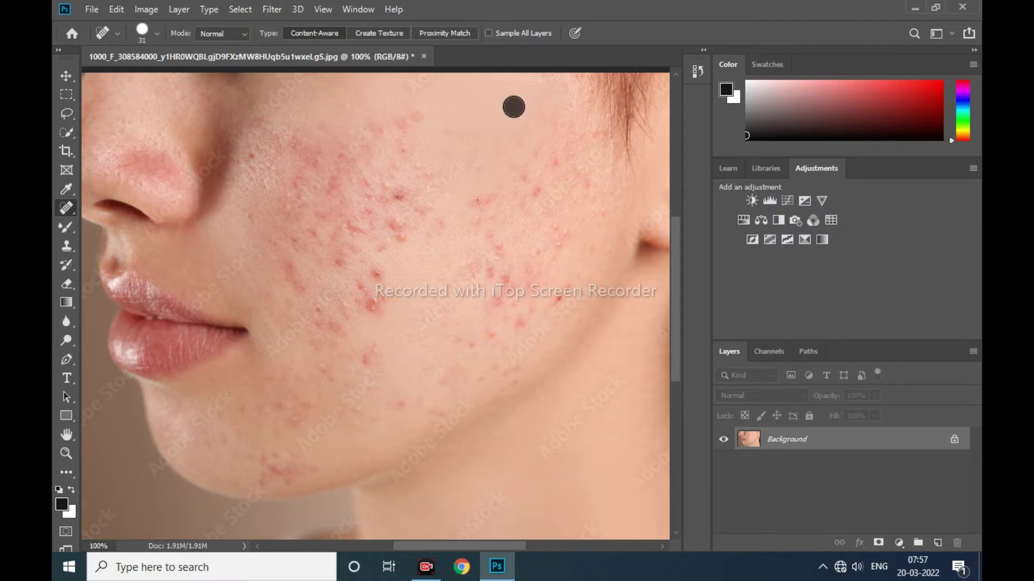
- At 200% zoom, heal two spots near the hairline, then return to 100%
{"action": "key", "text": "ctrl+plus"}
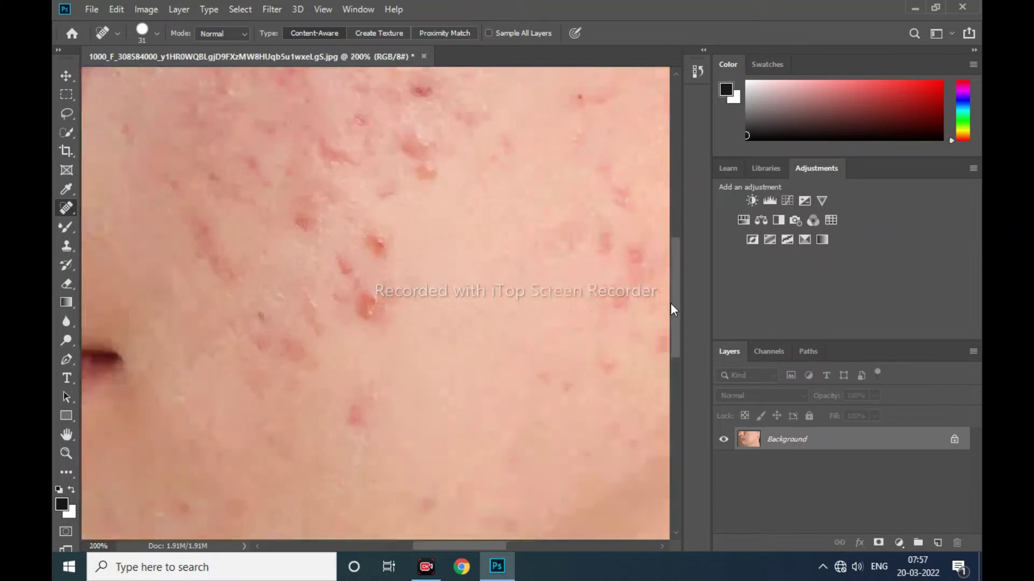
{"action": "left_click_drag", "start_coordinate": [578, 214], "coordinate": [383, 478]}
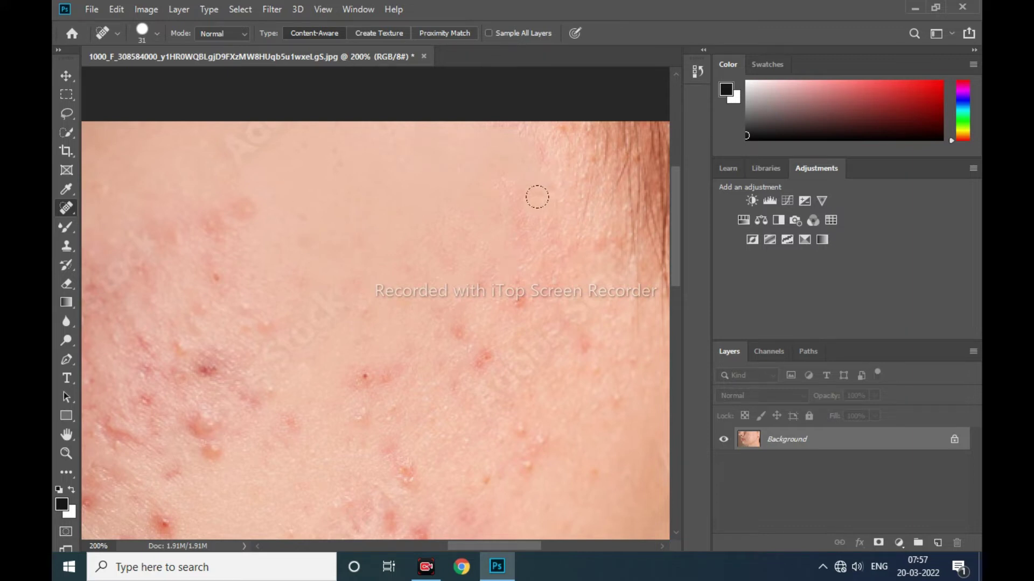
{"action": "left_click", "coordinate": [515, 178]}
{"action": "left_click_drag", "start_coordinate": [508, 290], "coordinate": [530, 313]}
{"action": "key", "text": "ctrl+minus"}
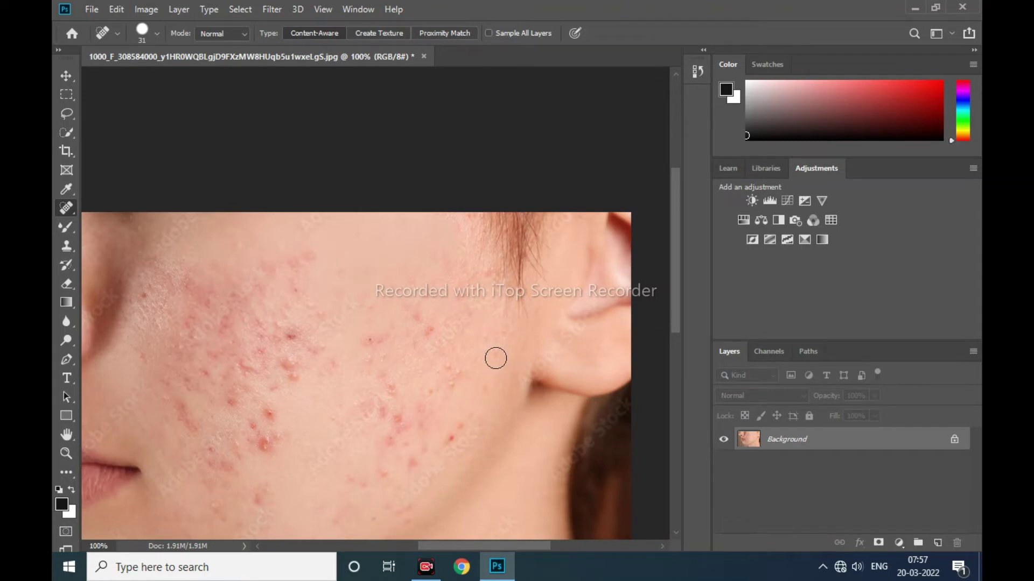
- Heal the spots across the outer and mid cheek near the ear
{"action": "left_click", "coordinate": [503, 334]}
{"action": "left_click", "coordinate": [461, 367]}
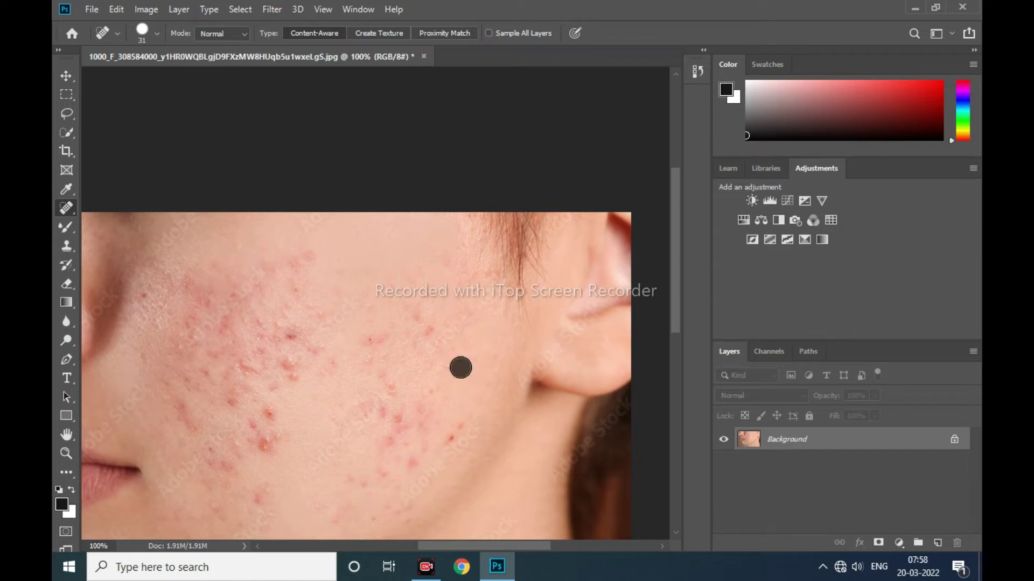
{"action": "left_click", "coordinate": [429, 326]}
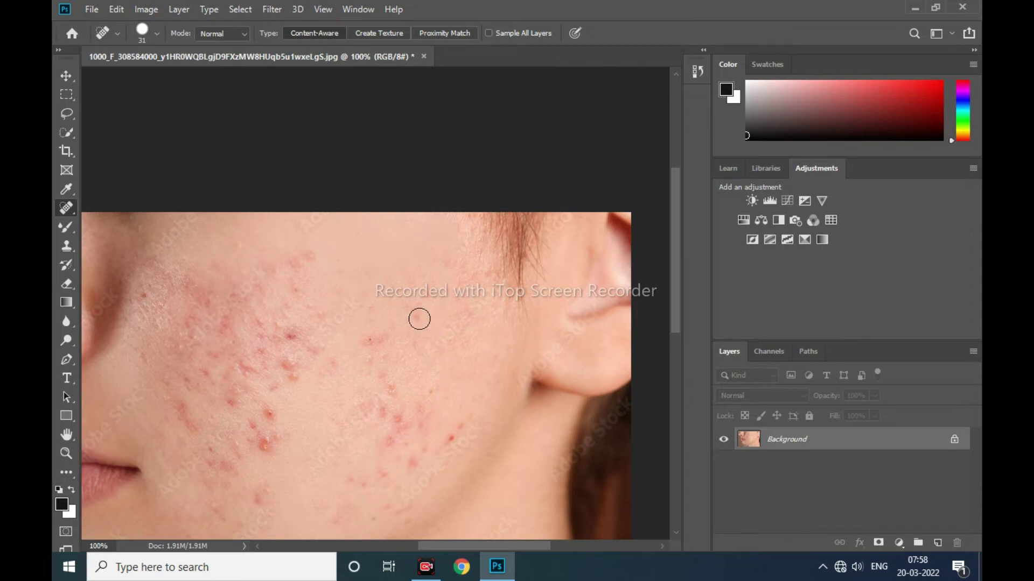
{"action": "left_click", "coordinate": [443, 261]}
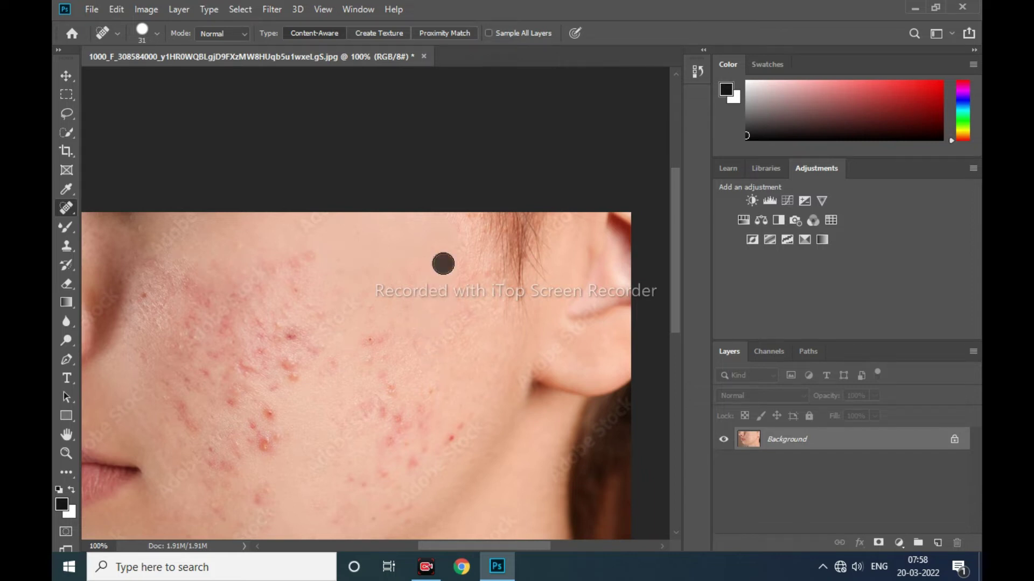
{"action": "left_click", "coordinate": [410, 280]}
{"action": "left_click", "coordinate": [455, 445]}
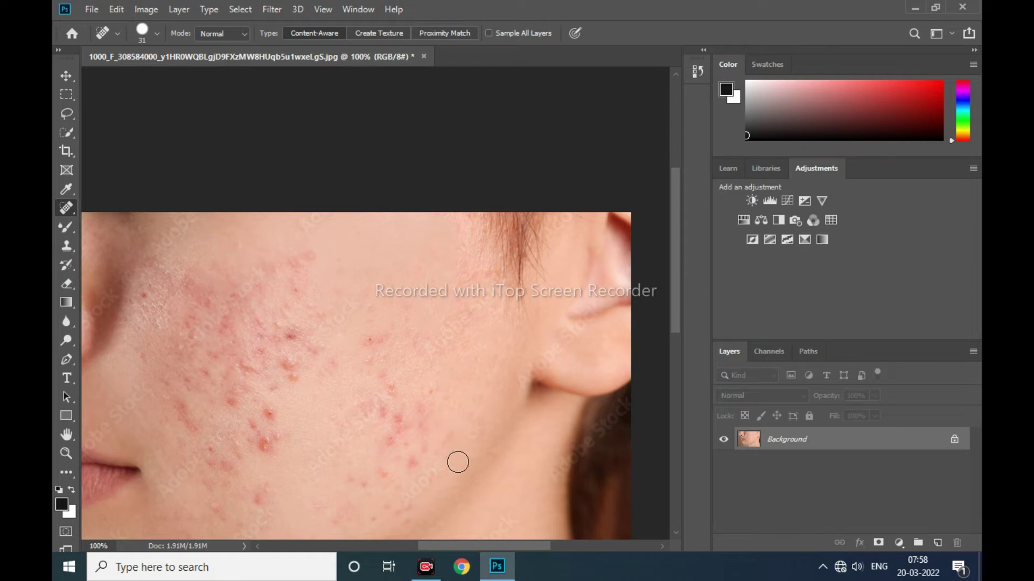
{"action": "left_click", "coordinate": [436, 388]}
{"action": "left_click", "coordinate": [366, 342]}
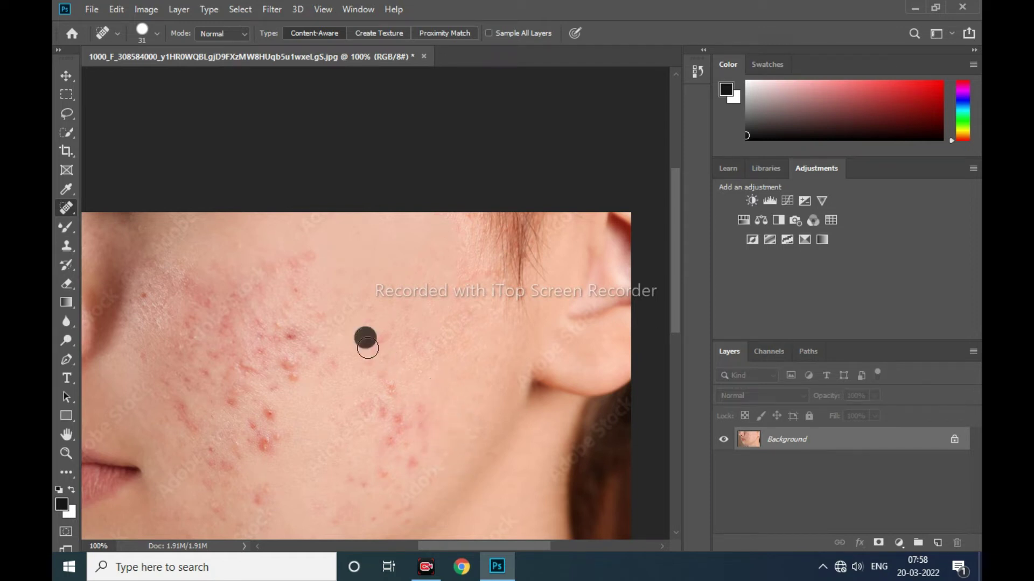
- Clear the red spots on the lower cheek down toward the jawline
{"action": "left_click", "coordinate": [391, 389]}
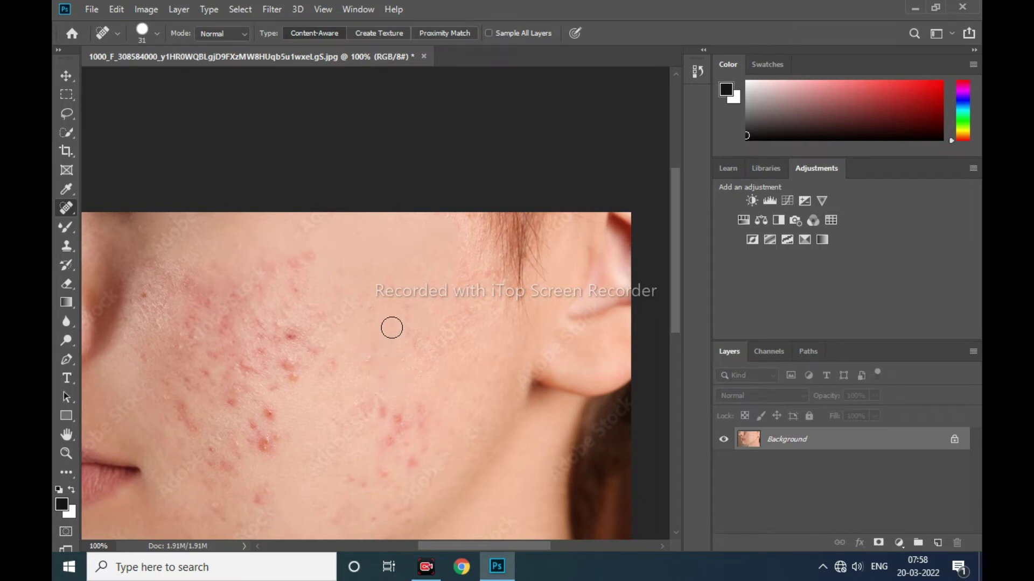
{"action": "left_click", "coordinate": [410, 320]}
{"action": "left_click", "coordinate": [375, 302]}
{"action": "left_click", "coordinate": [383, 412]}
{"action": "left_click", "coordinate": [398, 426]}
{"action": "left_click", "coordinate": [418, 411]}
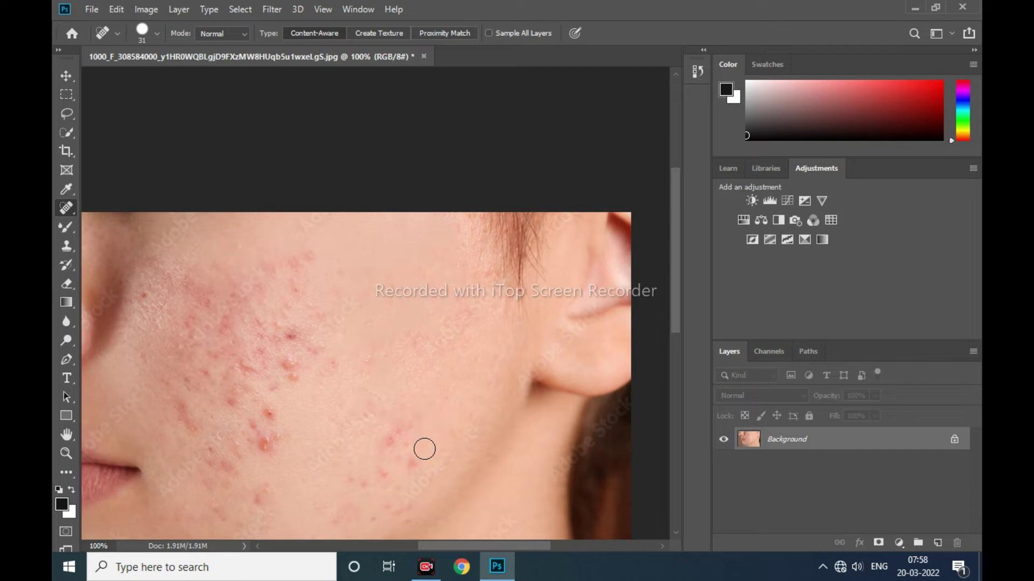
{"action": "left_click", "coordinate": [404, 443]}
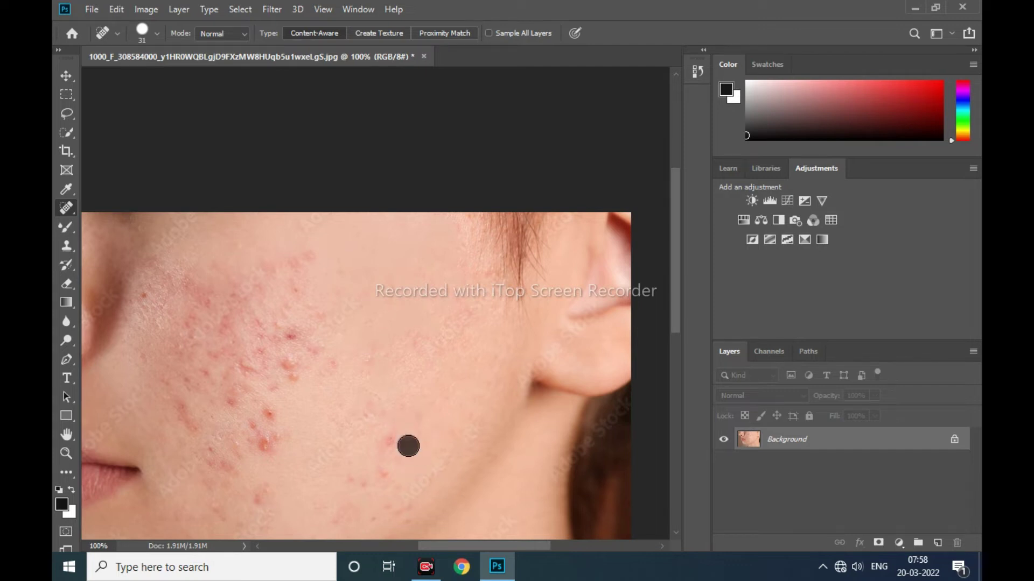
{"action": "left_click", "coordinate": [395, 442]}
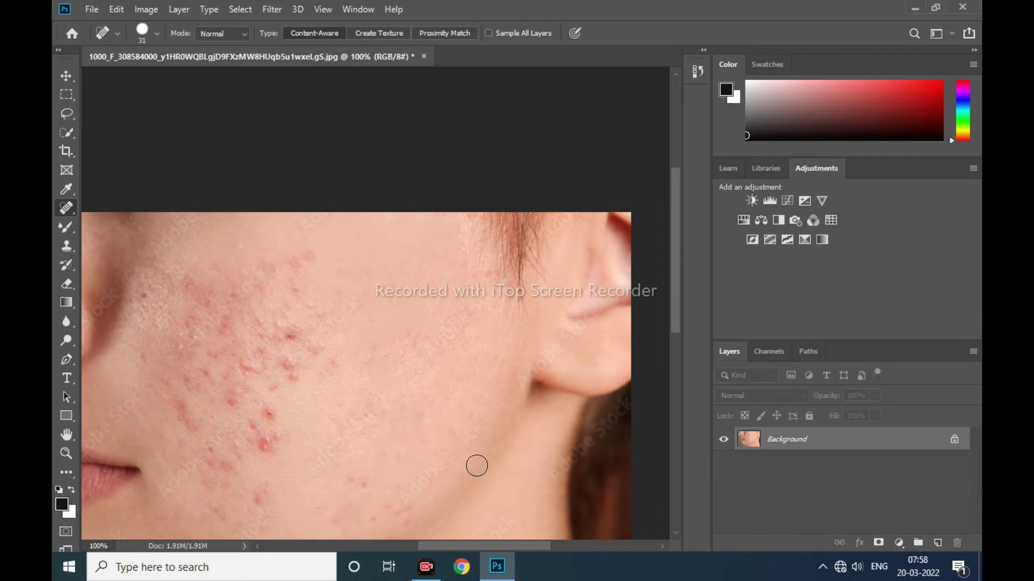
- Bring the nose area into view and heal the small blemishes on the mid and lower cheek
{"action": "left_click_drag", "start_coordinate": [475, 465], "coordinate": [547, 301]}
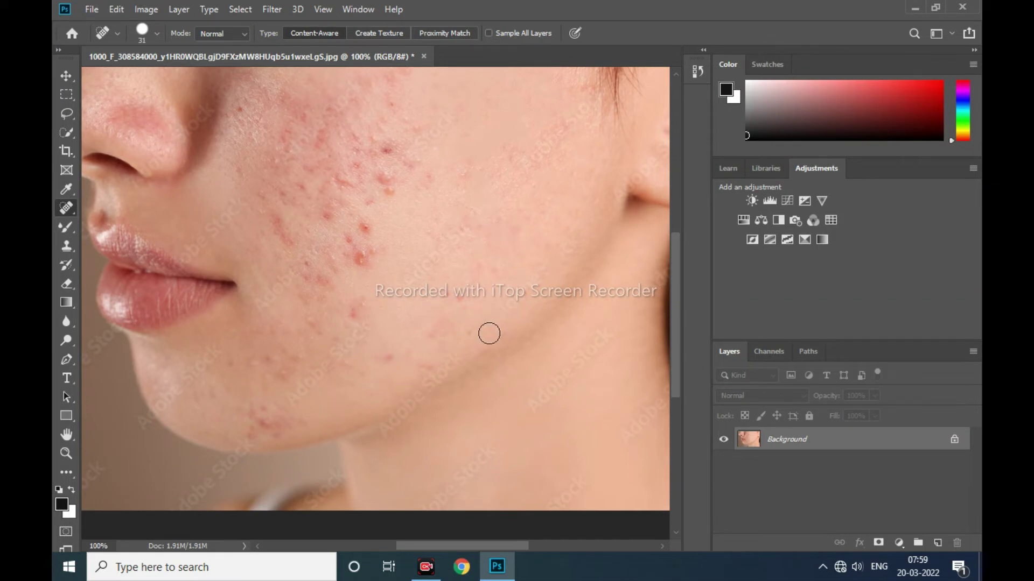
{"action": "left_click", "coordinate": [461, 294]}
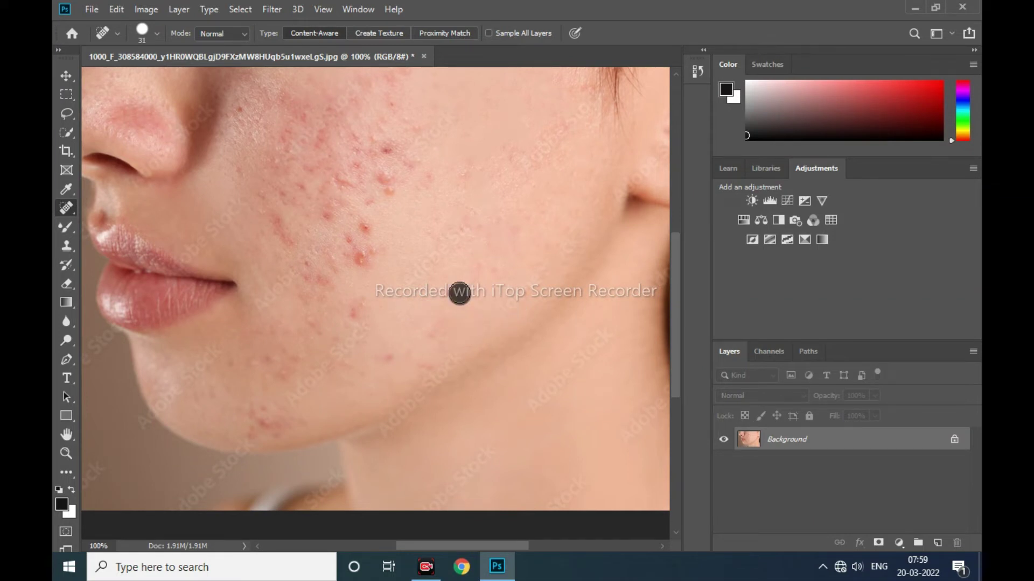
{"action": "left_click", "coordinate": [491, 272]}
{"action": "left_click", "coordinate": [464, 230]}
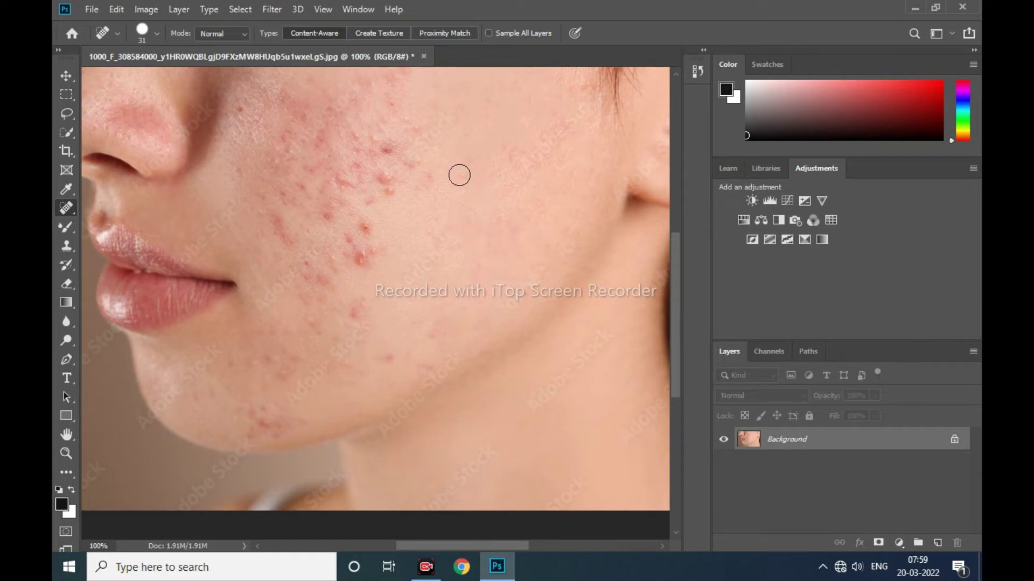
{"action": "left_click", "coordinate": [428, 232]}
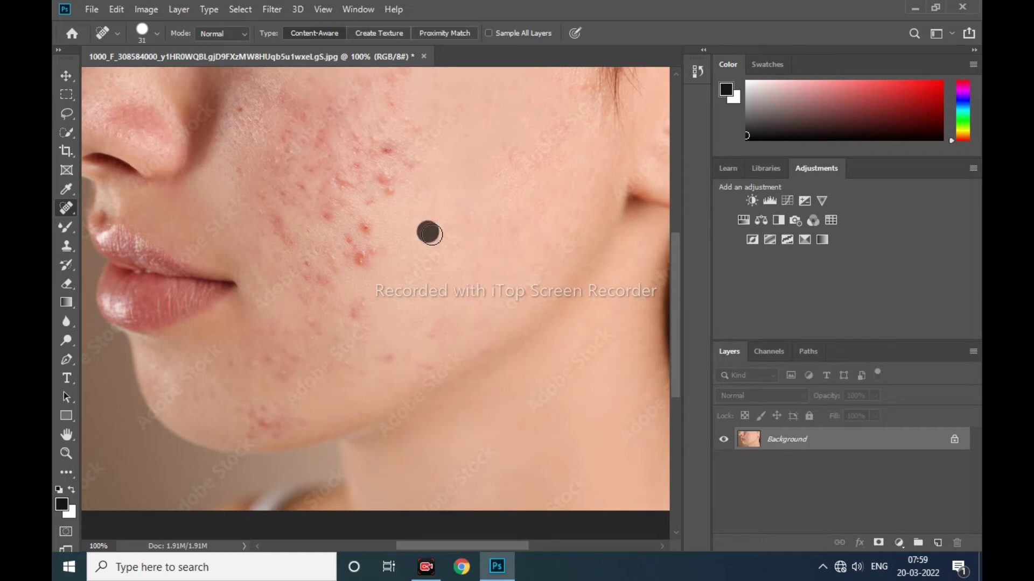
{"action": "left_click", "coordinate": [480, 269]}
{"action": "left_click", "coordinate": [391, 356]}
{"action": "left_click", "coordinate": [424, 368]}
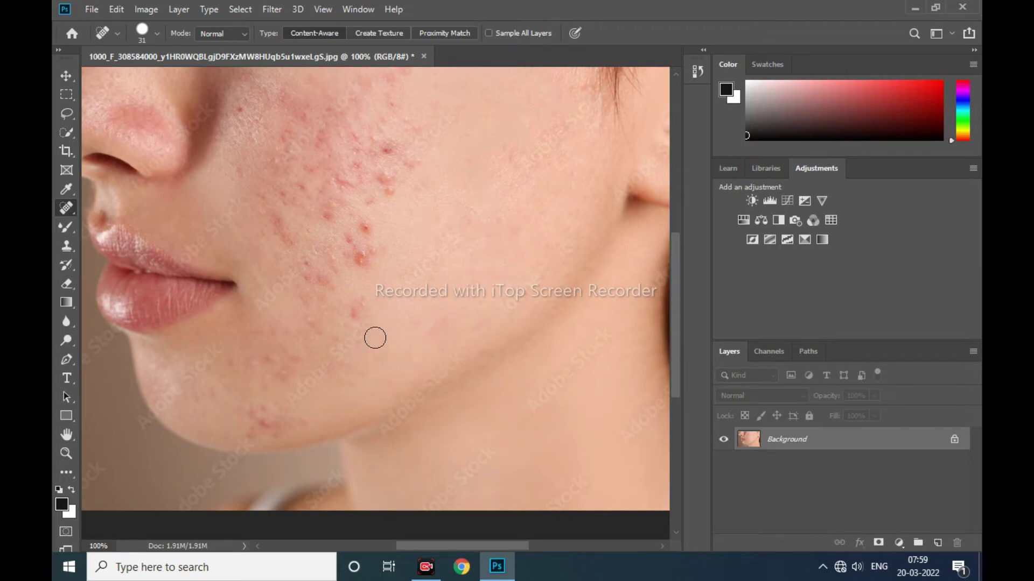
- Remove the large red pimple beside the mouth and the pink bumps up toward the nose
{"action": "left_click", "coordinate": [359, 258]}
{"action": "left_click", "coordinate": [365, 229]}
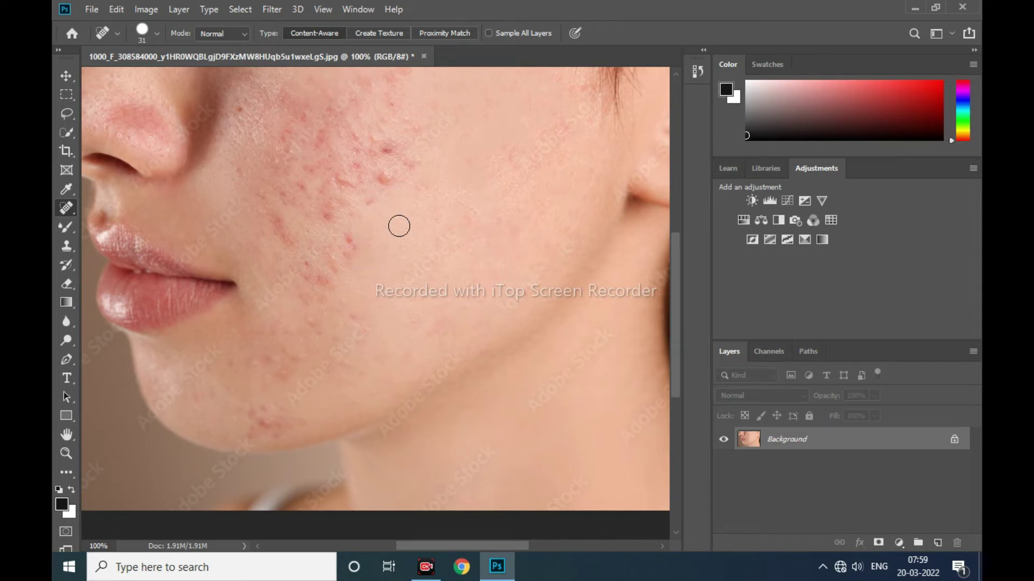
{"action": "left_click", "coordinate": [386, 175]}
{"action": "left_click", "coordinate": [411, 165]}
{"action": "left_click", "coordinate": [391, 149]}
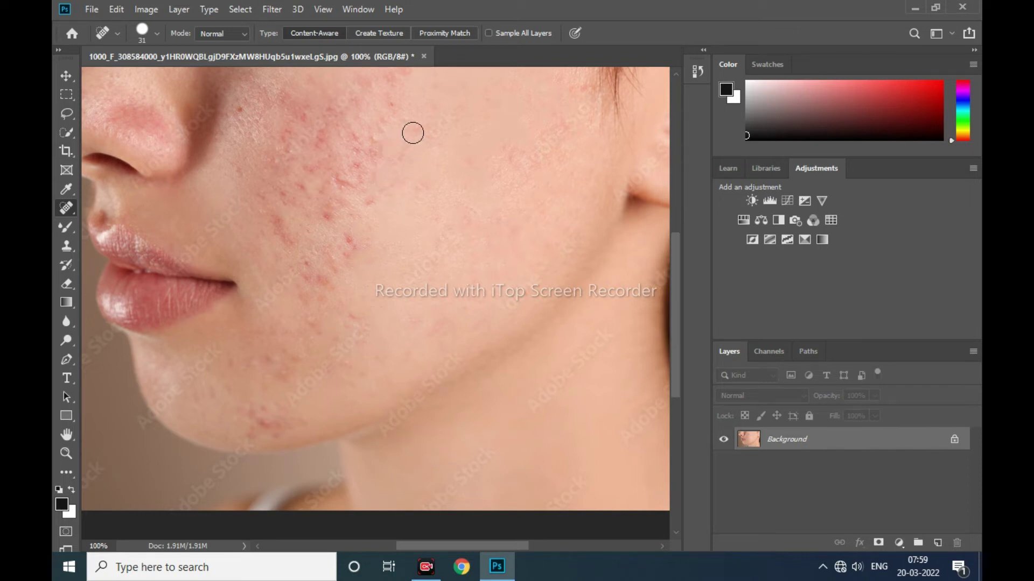
{"action": "left_click", "coordinate": [404, 76]}
{"action": "scroll", "coordinate": [434, 240], "scroll_direction": "up", "scroll_amount": 3}
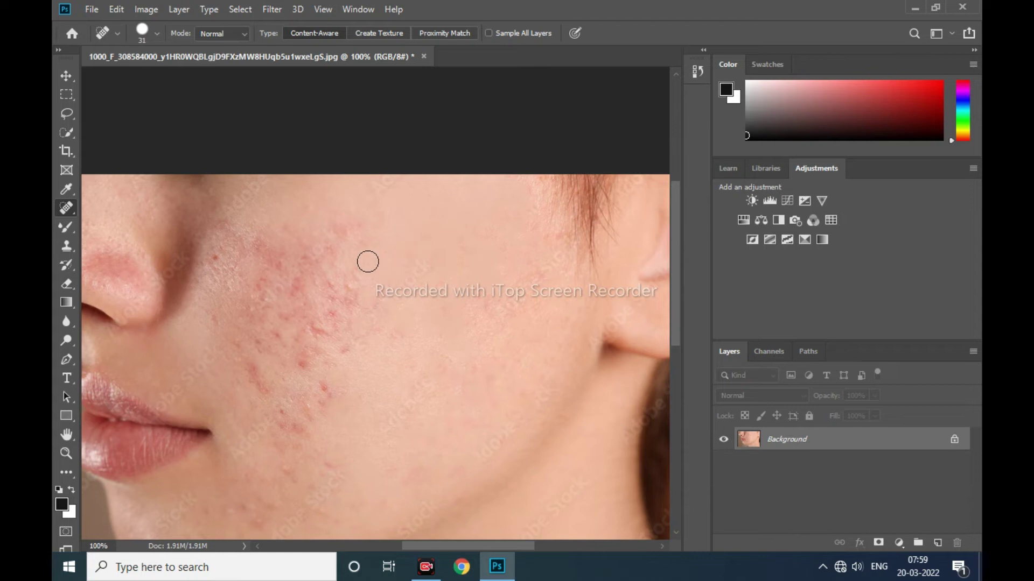
- Heal the spots beside the nose and around the mouth corner down toward the chin
{"action": "left_click", "coordinate": [363, 229]}
{"action": "left_click", "coordinate": [368, 335]}
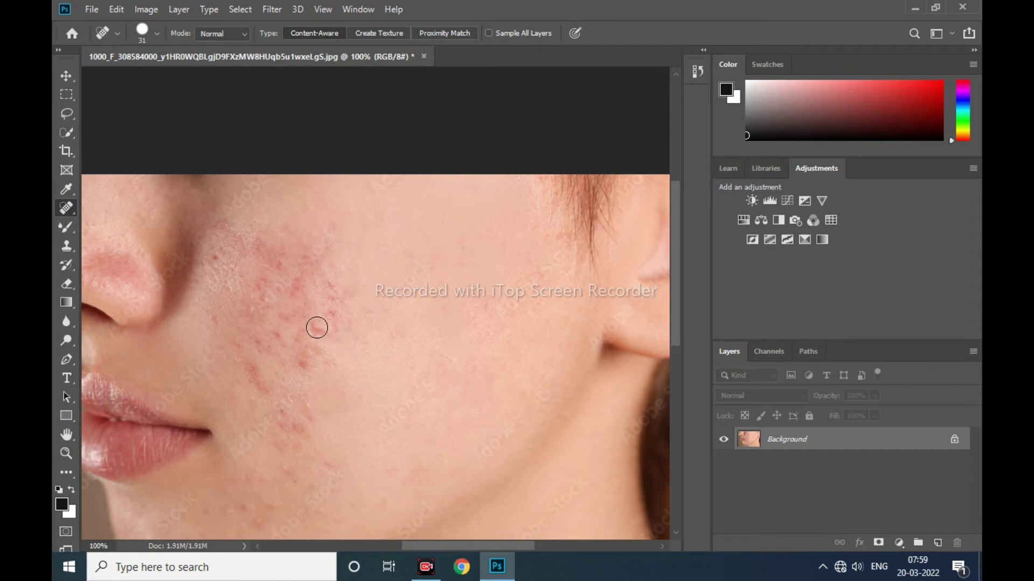
{"action": "left_click", "coordinate": [329, 280]}
{"action": "mouse_move", "coordinate": [363, 459]}
{"action": "left_mouse_down"}
{"action": "mouse_move", "coordinate": [430, 311]}
{"action": "mouse_move", "coordinate": [420, 308]}
{"action": "left_mouse_up"}
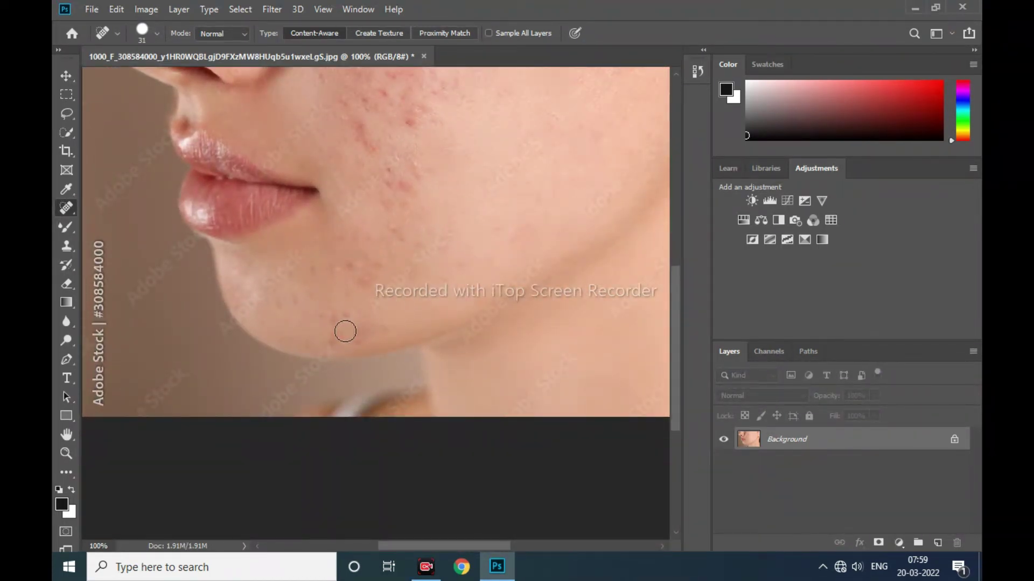
{"action": "left_click", "coordinate": [335, 311]}
{"action": "left_click", "coordinate": [378, 268]}
{"action": "left_click", "coordinate": [393, 229]}
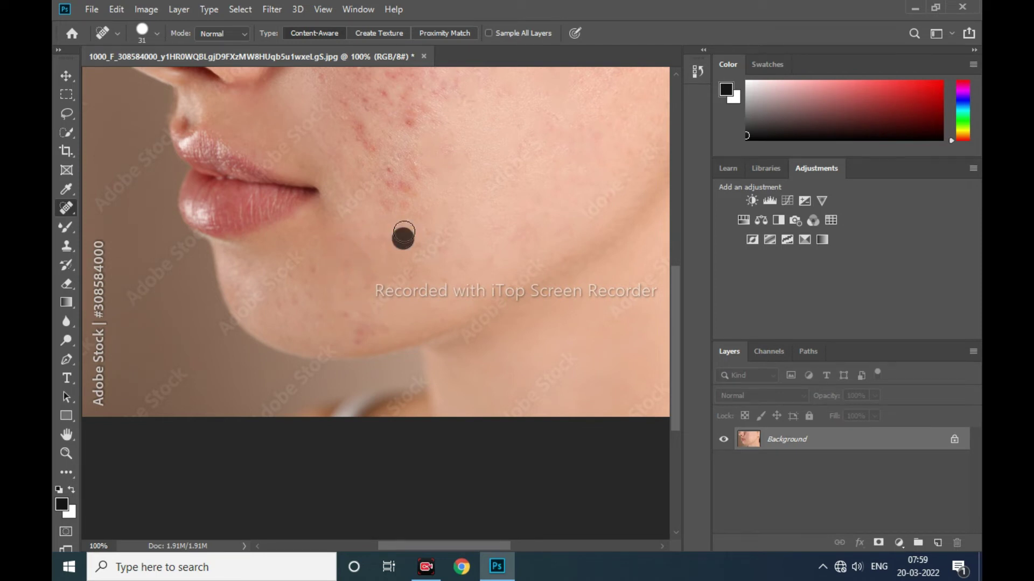
{"action": "left_click", "coordinate": [413, 168]}
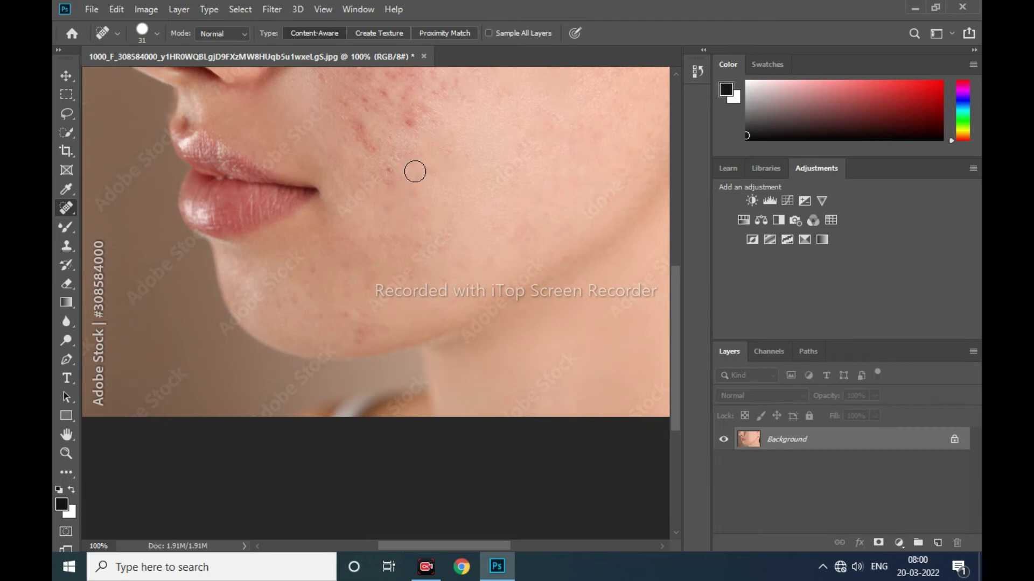
{"action": "left_click", "coordinate": [387, 173]}
{"action": "left_click_drag", "start_coordinate": [386, 163], "coordinate": [375, 227]}
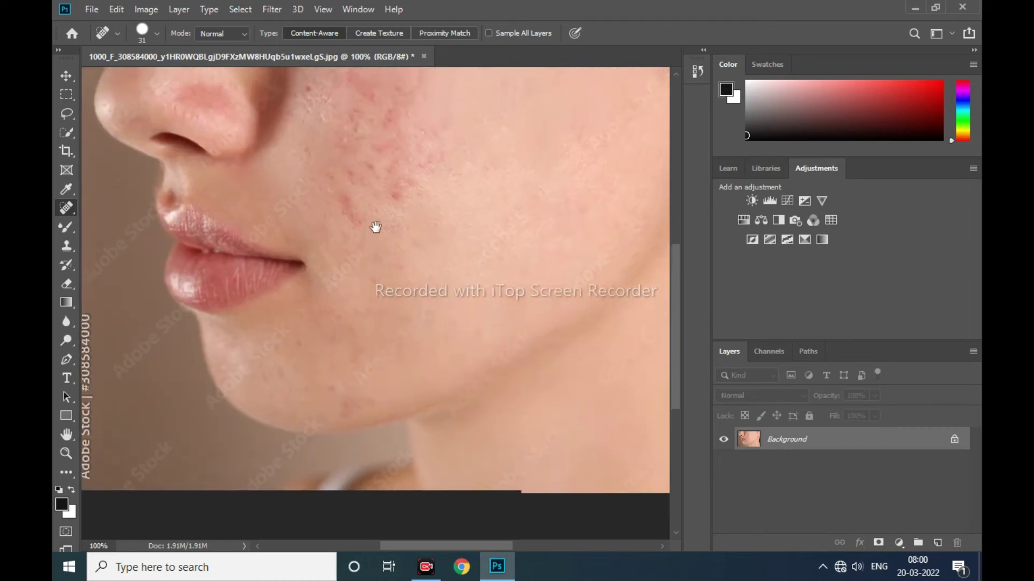
- Heal the acne spots on the cheek near the nose and further down the cheek
{"action": "left_click", "coordinate": [360, 231]}
{"action": "left_click", "coordinate": [334, 200]}
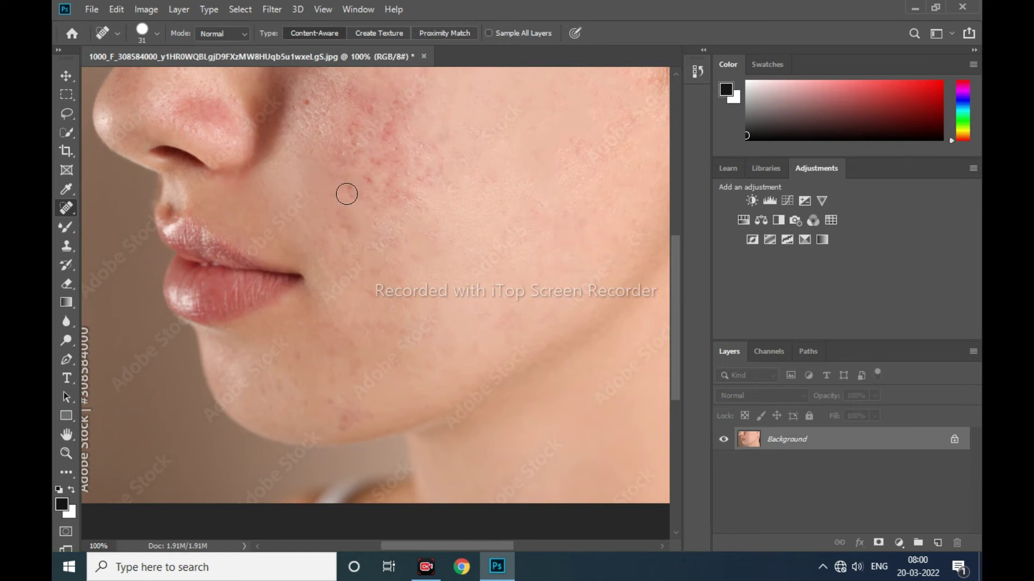
{"action": "left_click", "coordinate": [368, 182]}
{"action": "left_click", "coordinate": [424, 215]}
{"action": "left_click_drag", "start_coordinate": [454, 187], "coordinate": [434, 285]}
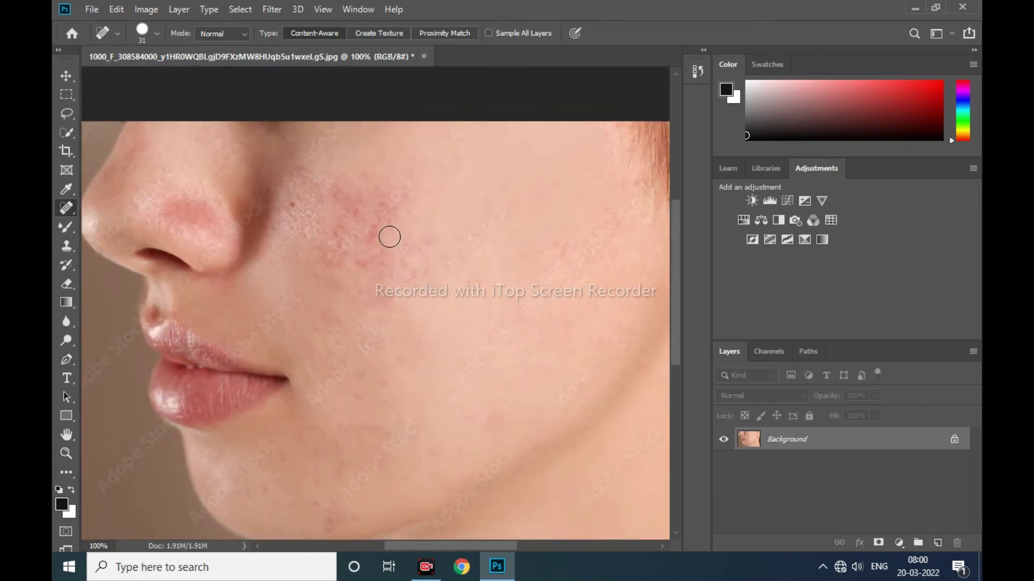
{"action": "left_click", "coordinate": [368, 232]}
{"action": "left_click", "coordinate": [397, 269]}
- Heal the red spots in the area between the nose and the mouth
{"action": "left_click", "coordinate": [352, 204]}
{"action": "left_click", "coordinate": [329, 250]}
{"action": "left_click", "coordinate": [376, 260]}
{"action": "left_click", "coordinate": [393, 222]}
{"action": "left_click", "coordinate": [390, 160]}
{"action": "left_click", "coordinate": [290, 202]}
{"action": "left_click", "coordinate": [311, 236]}
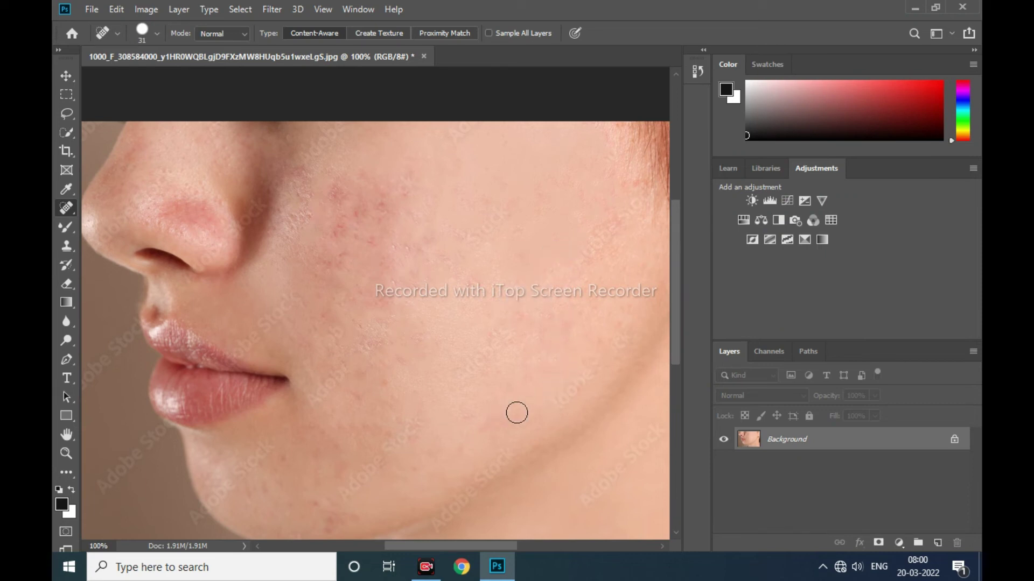
- Heal the last reddish spots in the middle of the cheek beside the nose
{"action": "left_click_drag", "start_coordinate": [332, 499], "coordinate": [372, 475]}
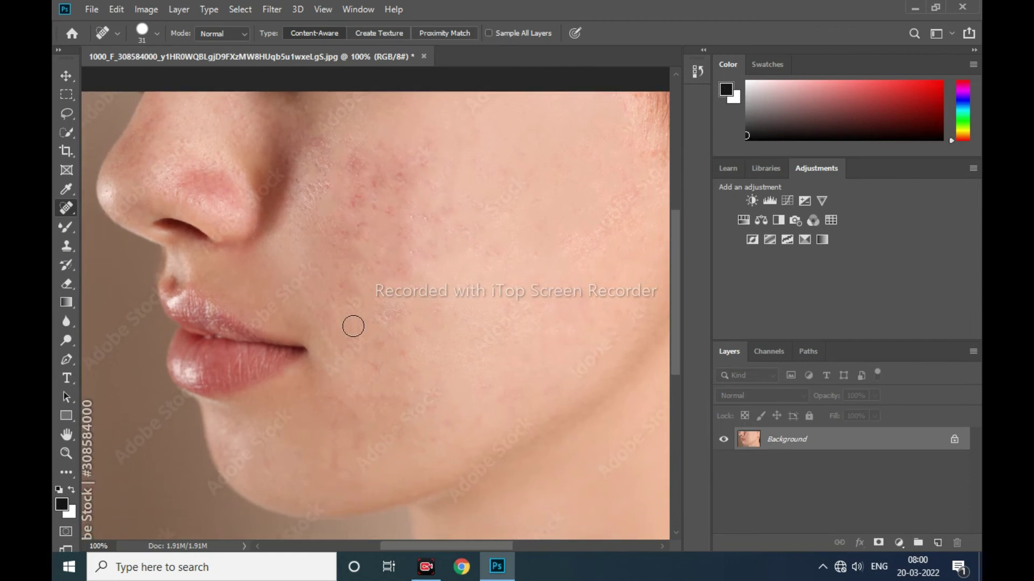
{"action": "left_click", "coordinate": [372, 183]}
{"action": "left_click", "coordinate": [310, 176]}
{"action": "left_click", "coordinate": [319, 192]}
{"action": "left_click", "coordinate": [325, 151]}
{"action": "key", "text": "ctrl+minus"}
{"action": "key", "text": "ctrl+minus"}
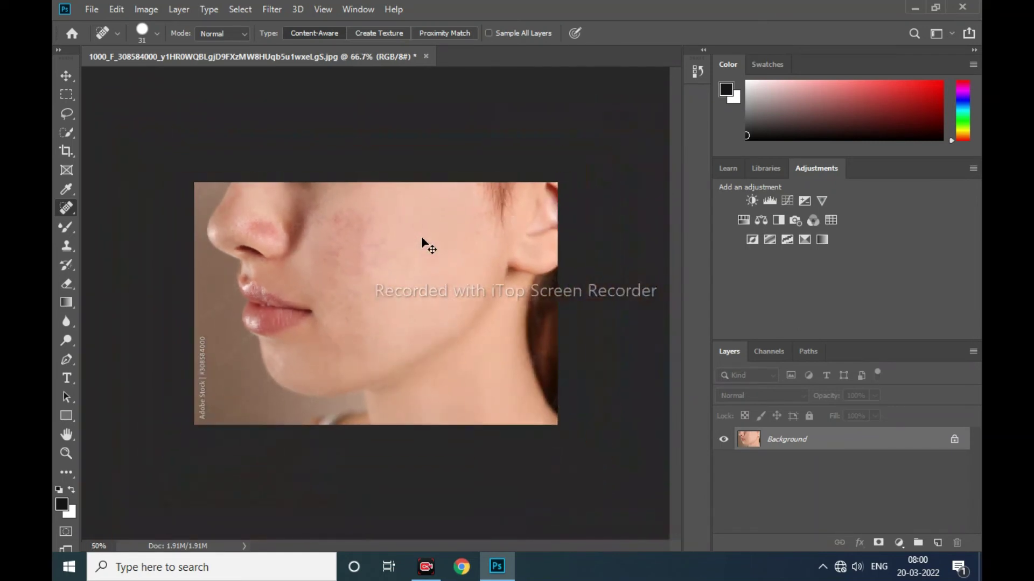
{"action": "key", "text": "ctrl+minus"}
{"action": "key", "text": "ctrl+minus"}
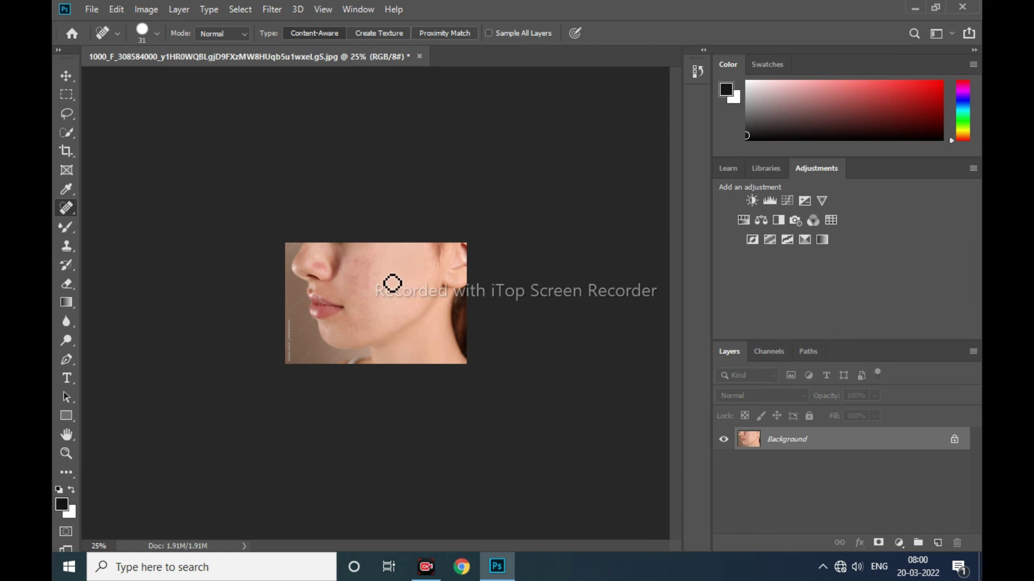
{"action": "key", "text": "ctrl+plus"}
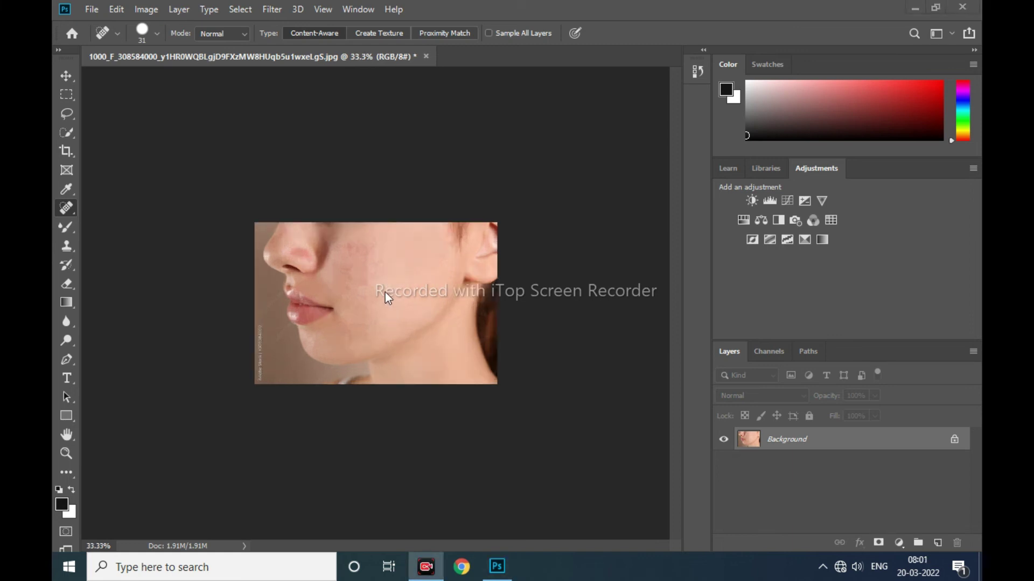
{"action": "scroll", "coordinate": [396, 305], "scroll_direction": "up", "scroll_amount": 1}
{"action": "scroll", "coordinate": [397, 304], "scroll_direction": "up", "scroll_amount": 1}
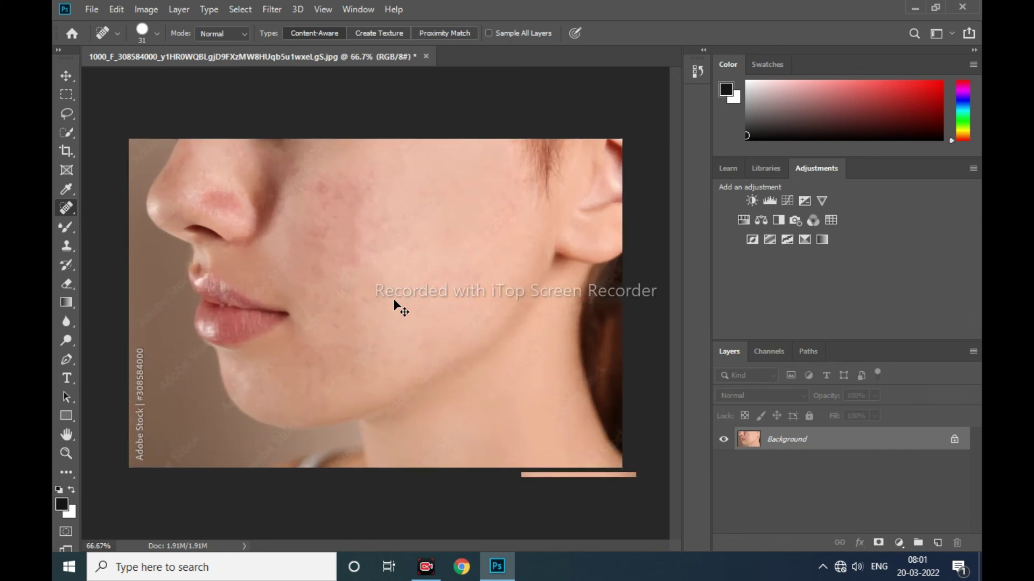
{"action": "scroll", "coordinate": [377, 269], "scroll_direction": "up", "scroll_amount": 2}
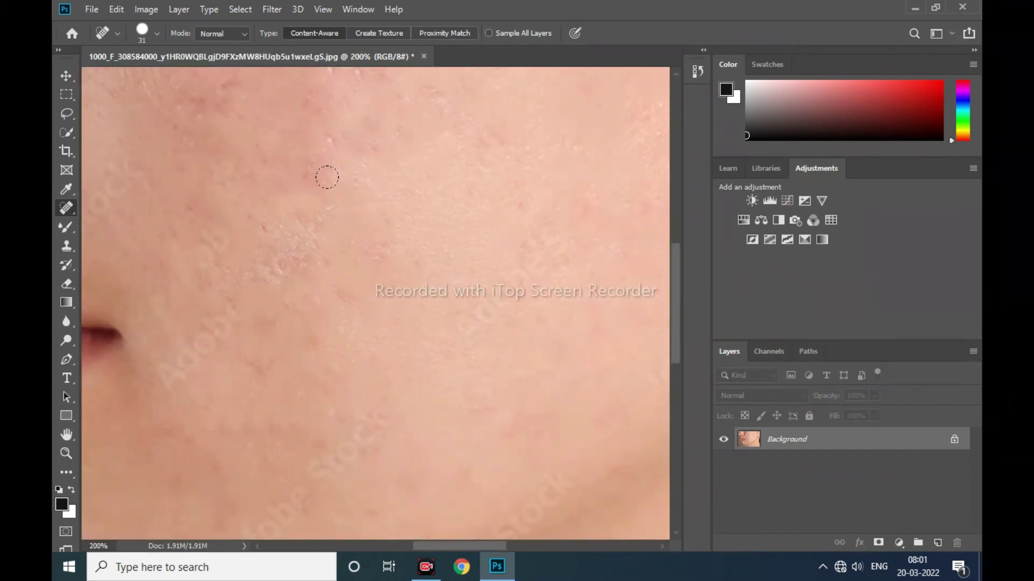
{"action": "scroll", "coordinate": [396, 218], "scroll_direction": "down", "scroll_amount": 1}
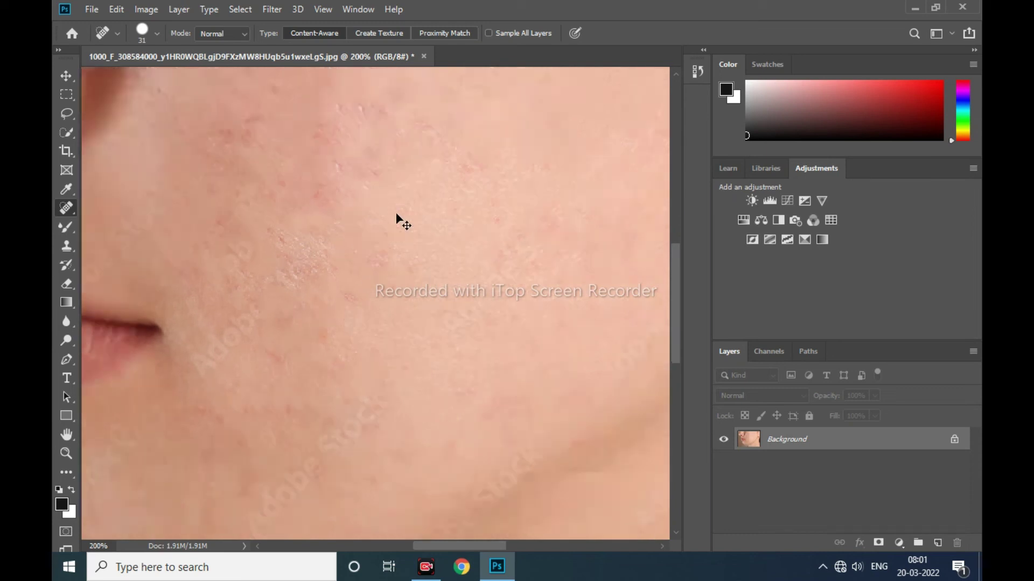
{"action": "scroll", "coordinate": [396, 218], "scroll_direction": "down", "scroll_amount": 1}
{"action": "scroll", "coordinate": [357, 192], "scroll_direction": "down", "scroll_amount": 1}
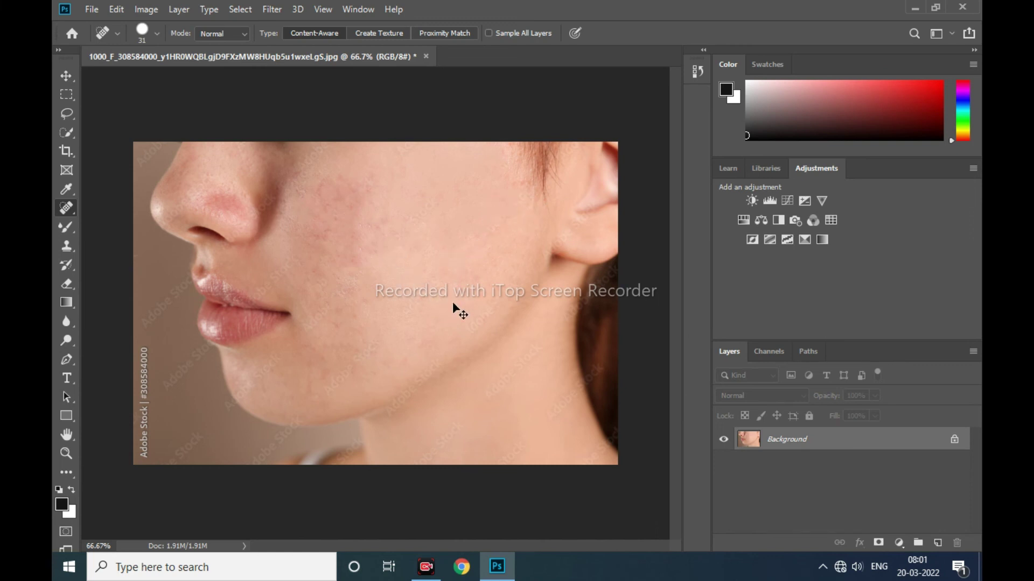
{"action": "scroll", "coordinate": [452, 304], "scroll_direction": "down", "scroll_amount": 1}
{"action": "scroll", "coordinate": [453, 304], "scroll_direction": "down", "scroll_amount": 1}
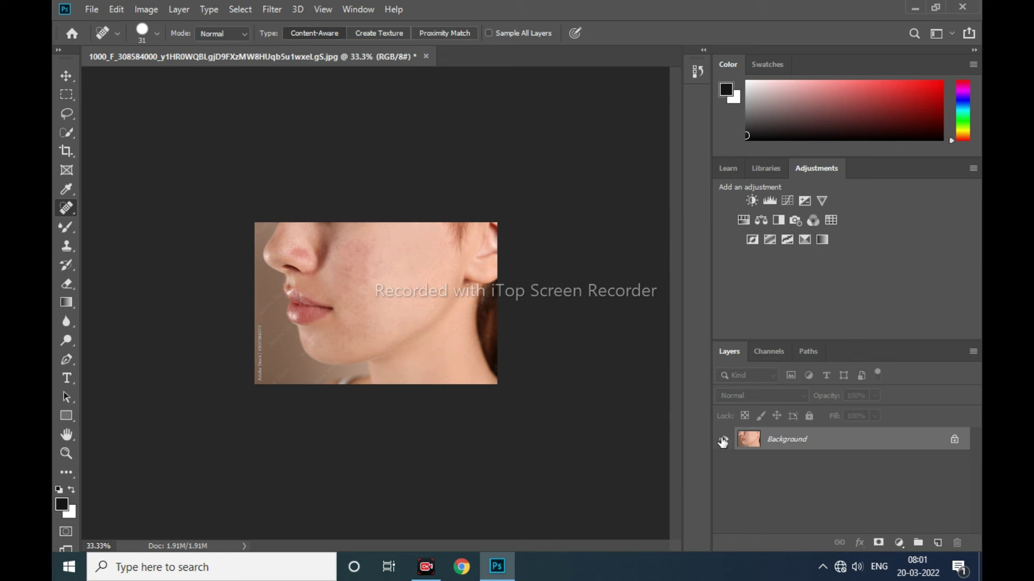
{"action": "scroll", "coordinate": [455, 385], "scroll_direction": "up", "scroll_amount": 1}
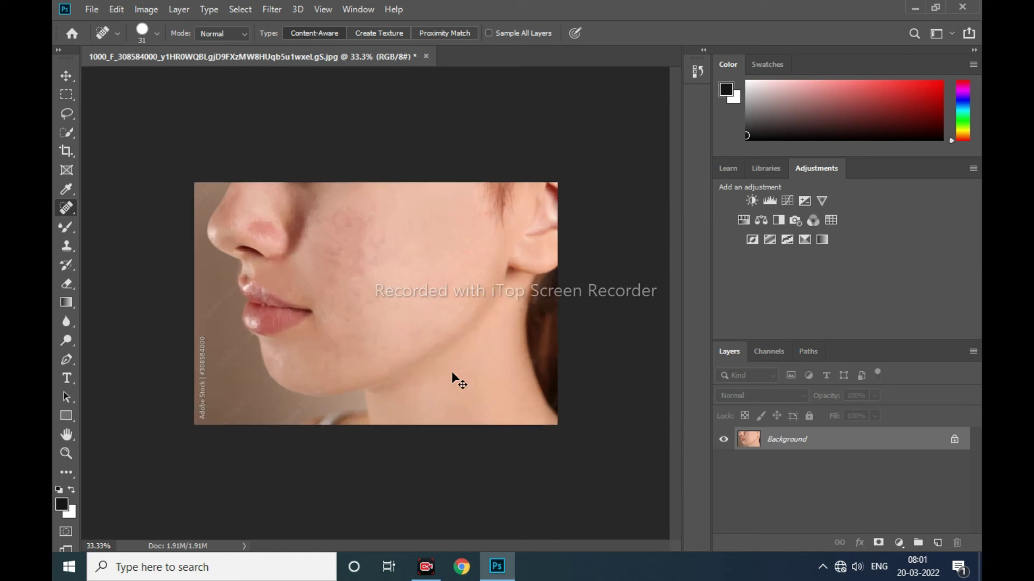
{"action": "scroll", "coordinate": [486, 315], "scroll_direction": "up", "scroll_amount": 1}
{"action": "scroll", "coordinate": [503, 312], "scroll_direction": "up", "scroll_amount": 1}
{"action": "scroll", "coordinate": [505, 311], "scroll_direction": "up", "scroll_amount": 1}
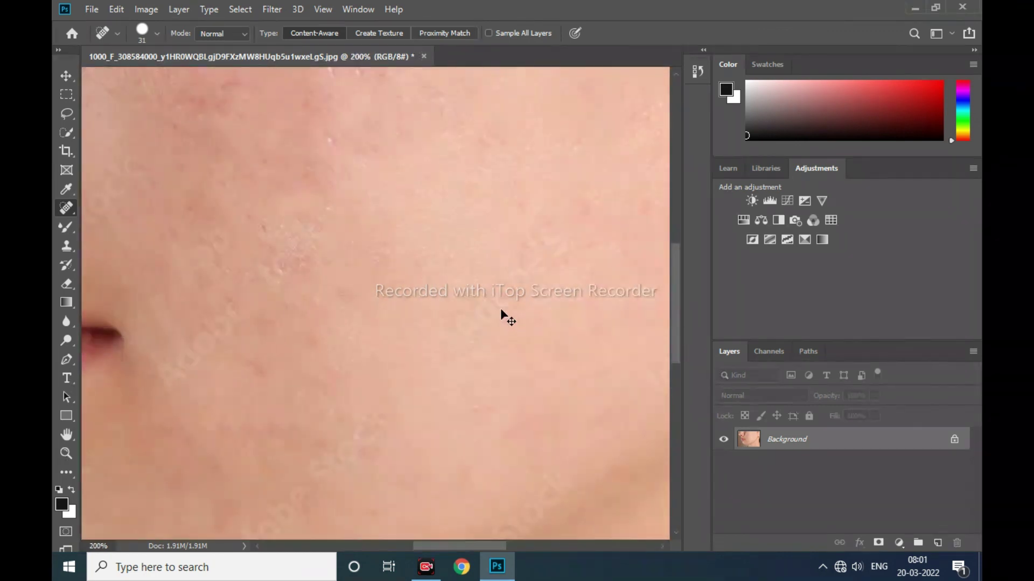
{"action": "left_click", "coordinate": [352, 287]}
- Heal one final small spot on the lower cheek, then zoom out twice to review the face
{"action": "left_click_drag", "start_coordinate": [549, 279], "coordinate": [293, 295]}
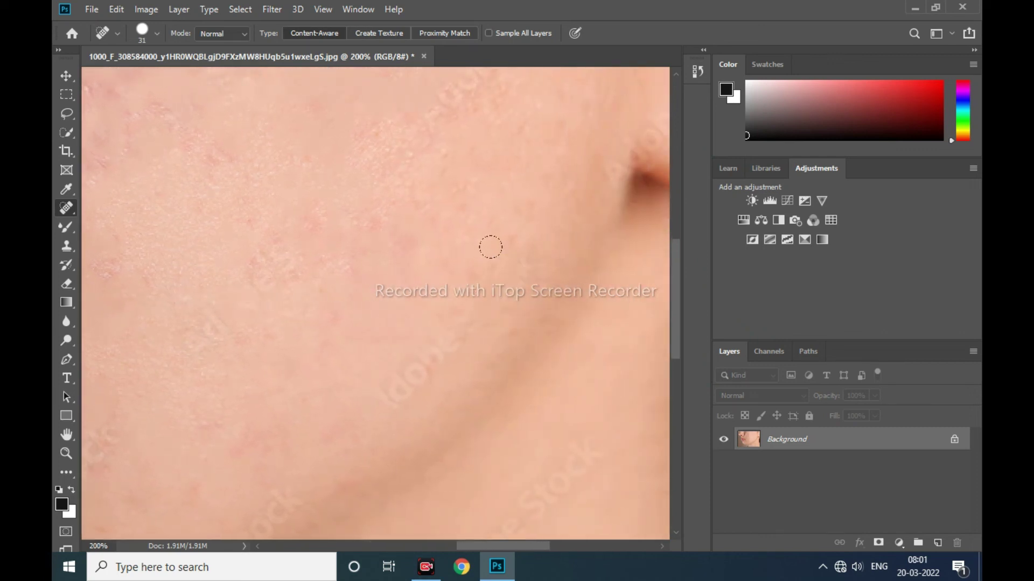
{"action": "left_click", "coordinate": [510, 204]}
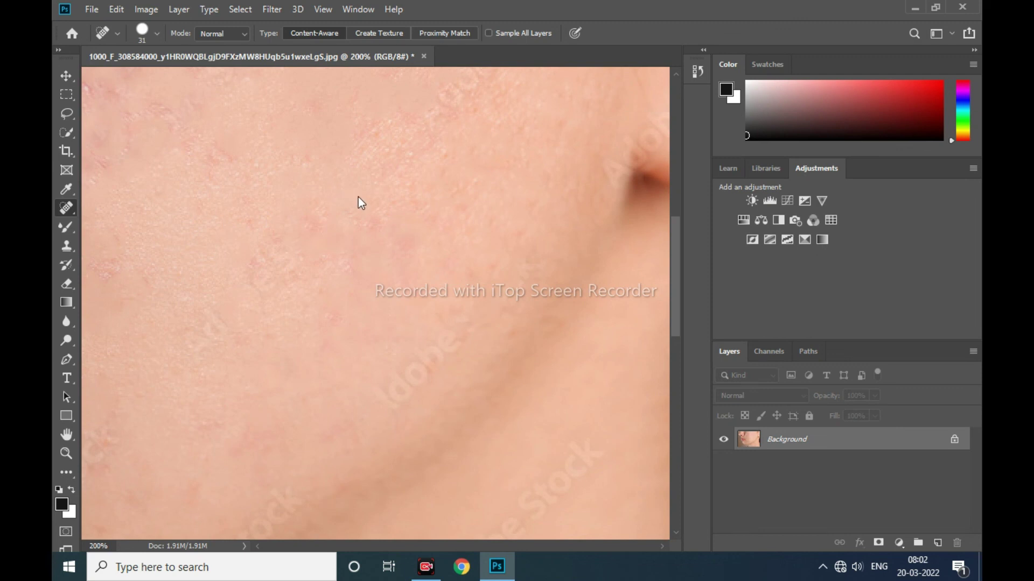
{"action": "key", "text": "ctrl+minus"}
{"action": "key", "text": "ctrl+minus"}
{"action": "key", "text": "ctrl+minus"}
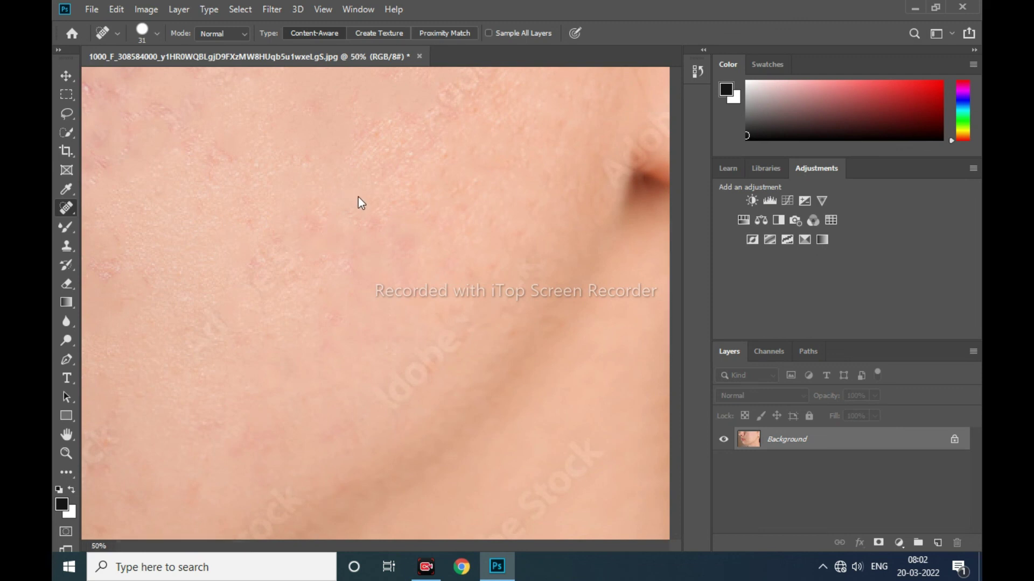
{"action": "key", "text": "ctrl+minus"}
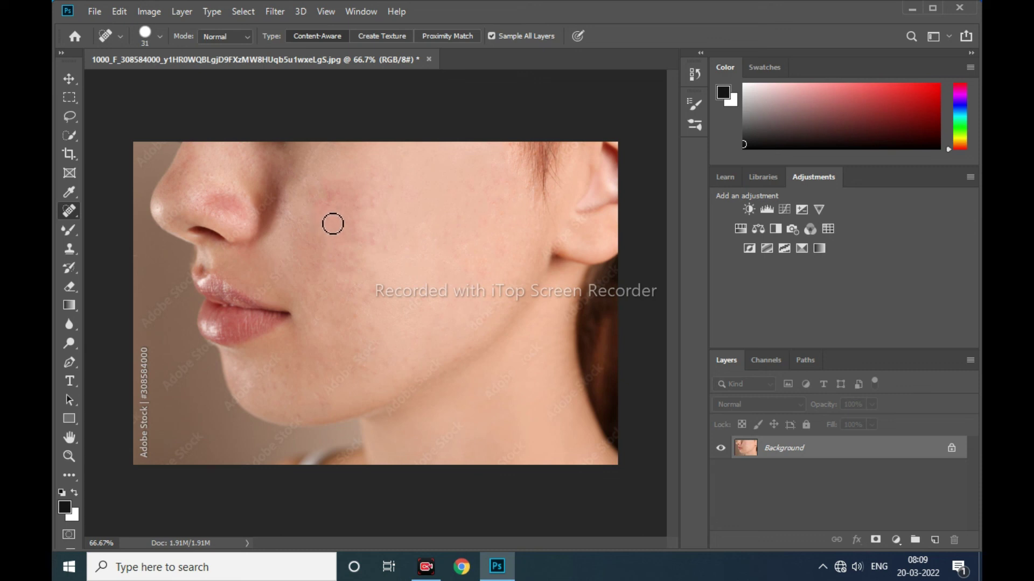
{"action": "key", "text": "ctrl+minus"}
{"action": "key", "text": "ctrl+minus"}
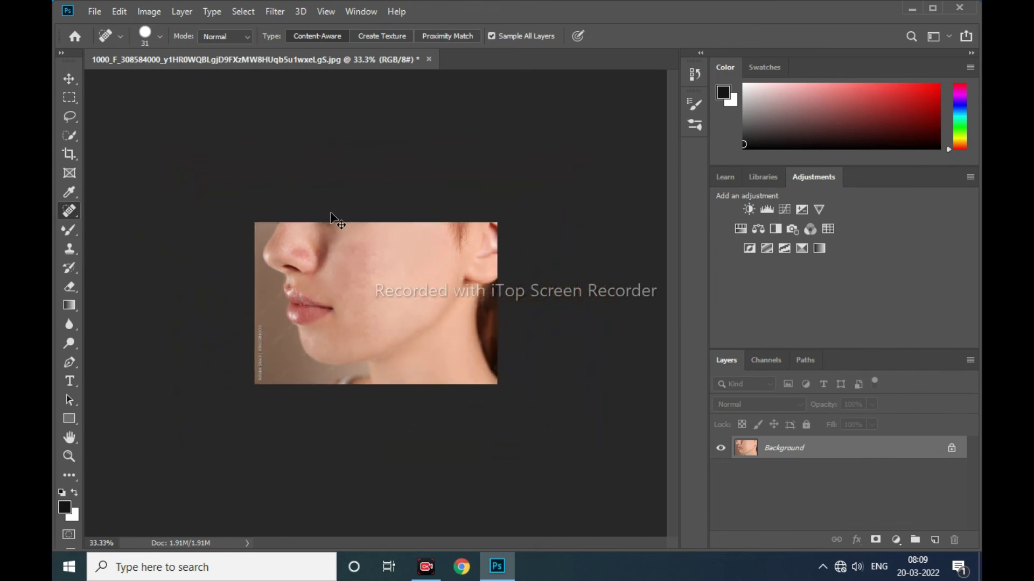
{"action": "key", "text": "ctrl+plus"}
{"action": "key", "text": "ctrl+minus"}
{"action": "key", "text": "ctrl+plus"}
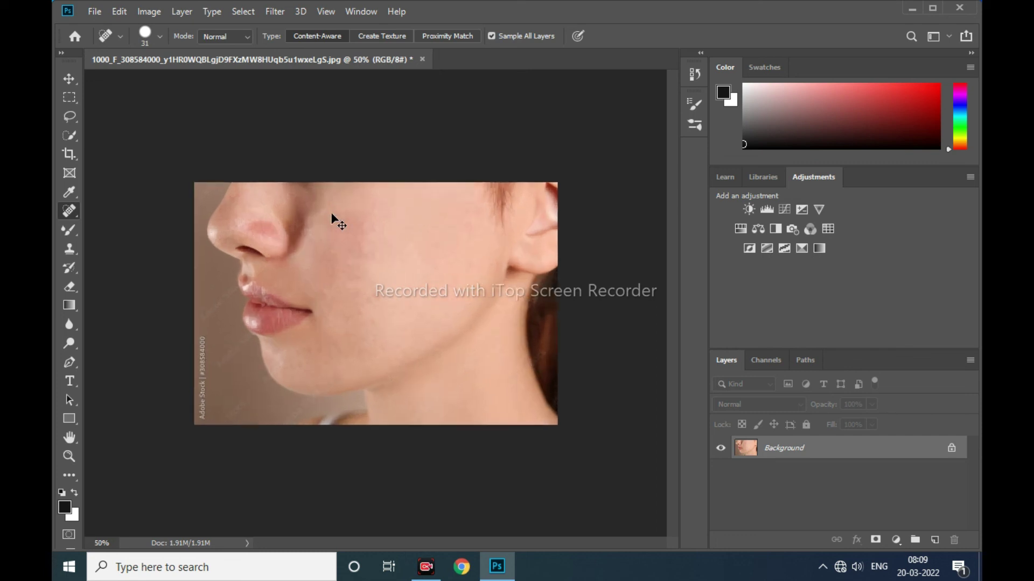
{"action": "key", "text": "ctrl+minus"}
{"action": "key", "text": "ctrl+minus"}
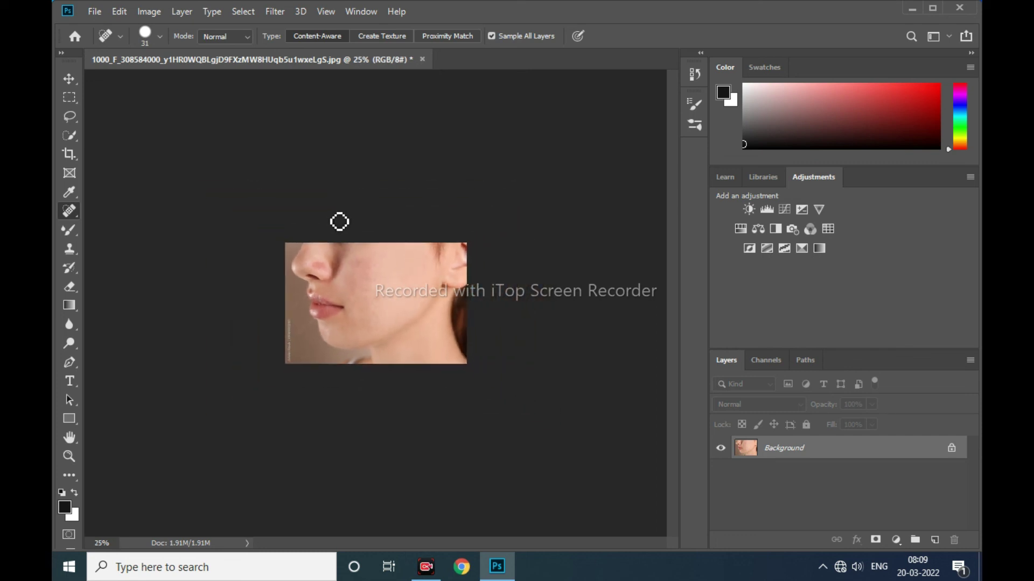